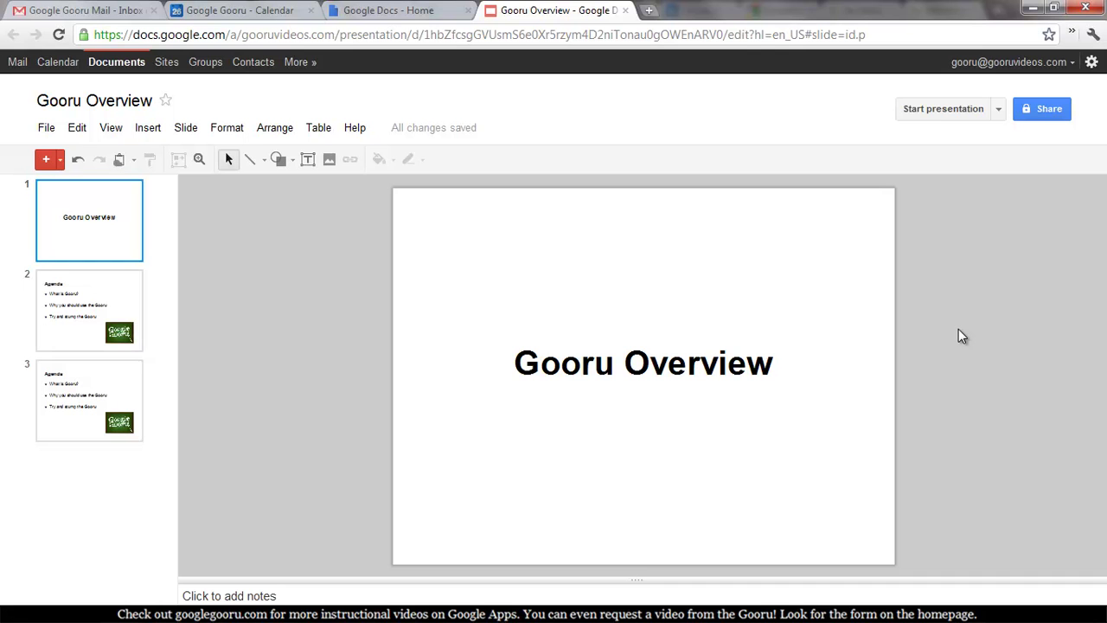
# Select the Agenda slide's bullet box and open the animations panel from the Insert menu
pyautogui.click(116, 295)
pyautogui.click(103, 389)
pyautogui.click(119, 300)
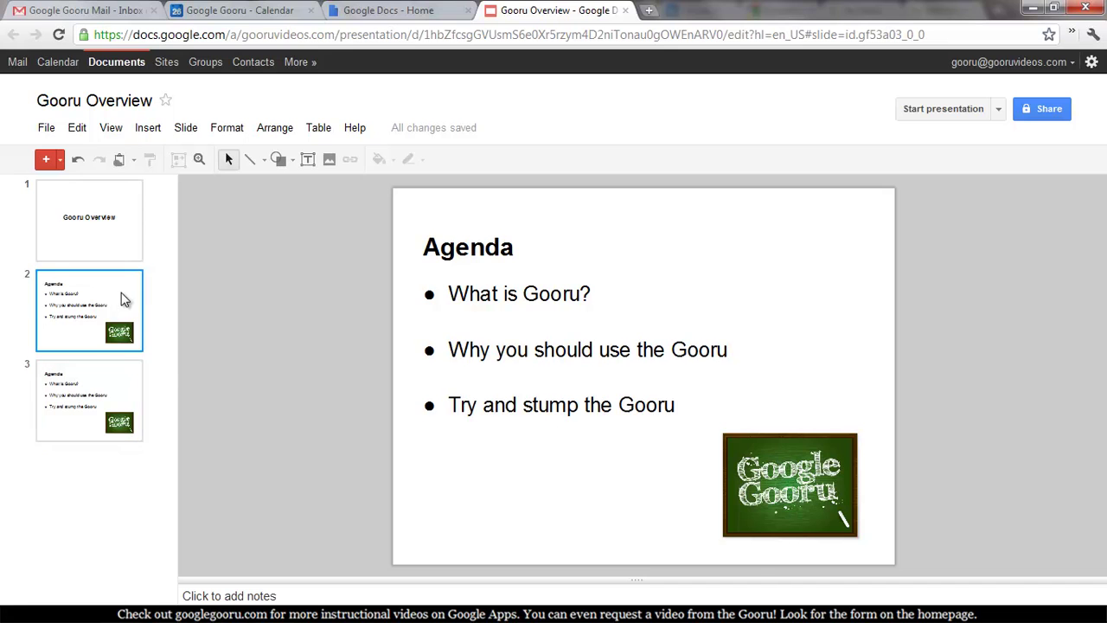
pyautogui.click(452, 295)
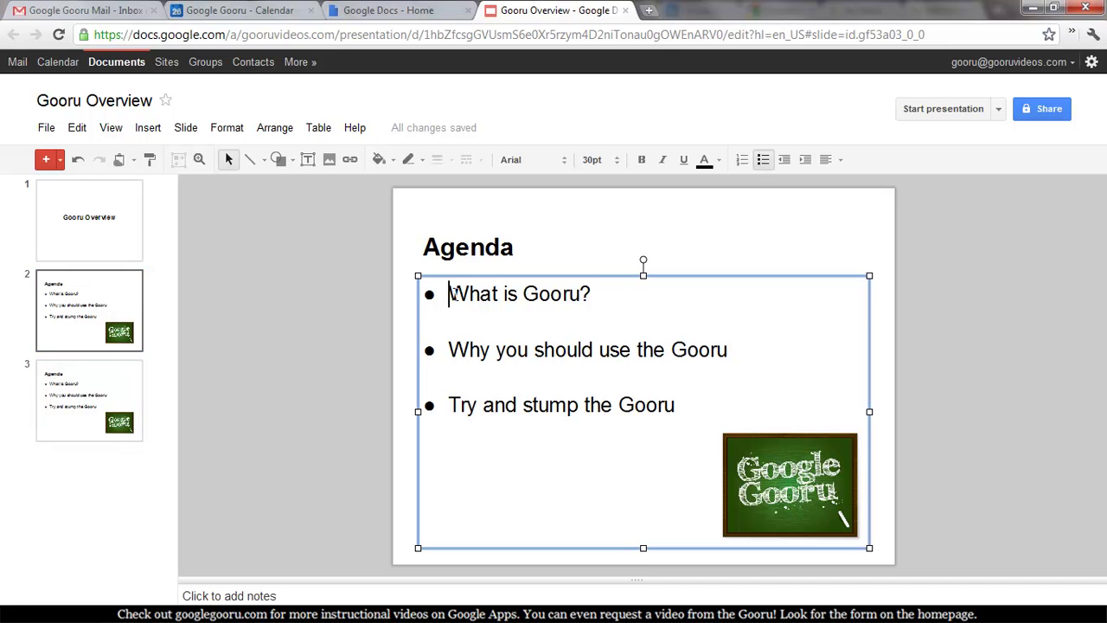
pyautogui.click(149, 130)
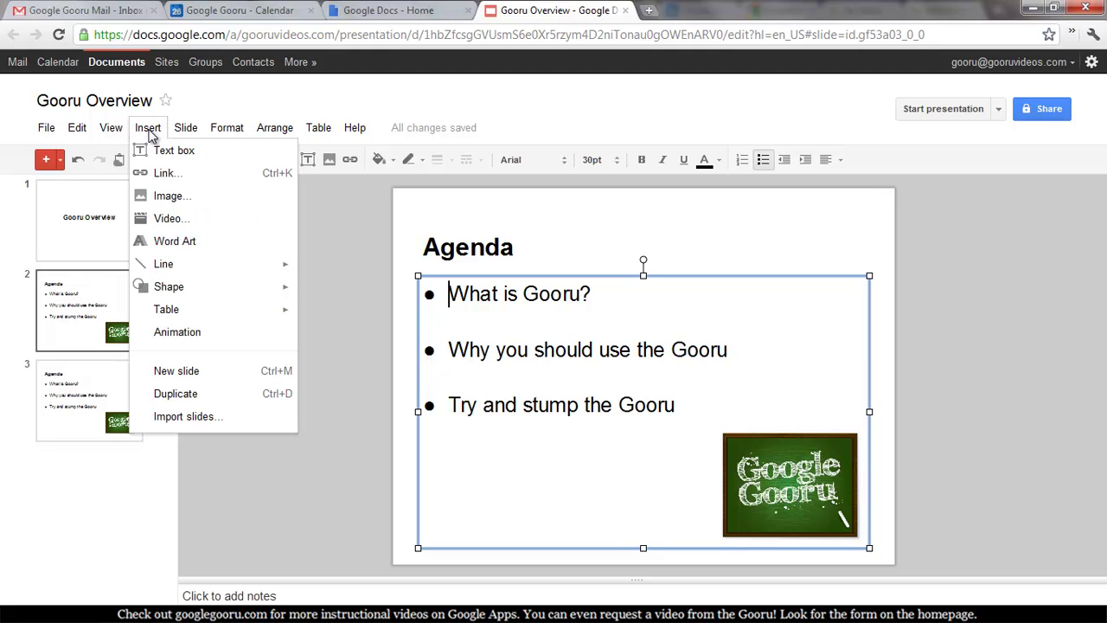
pyautogui.click(179, 336)
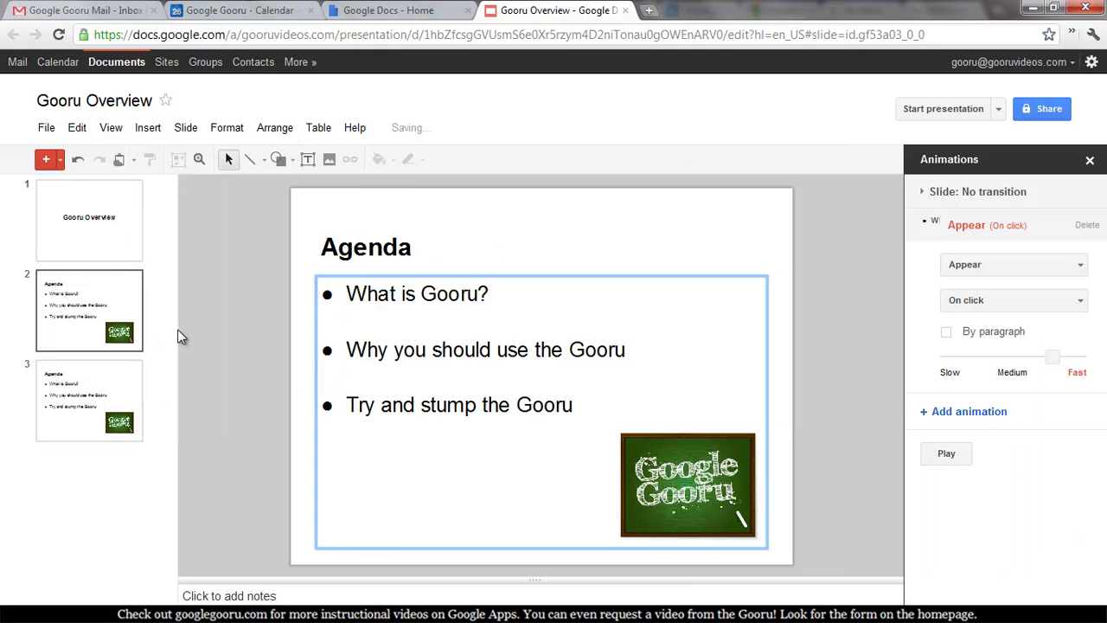
# Set a Gallery transition at Medium speed and apply it to all slides
pyautogui.click(941, 194)
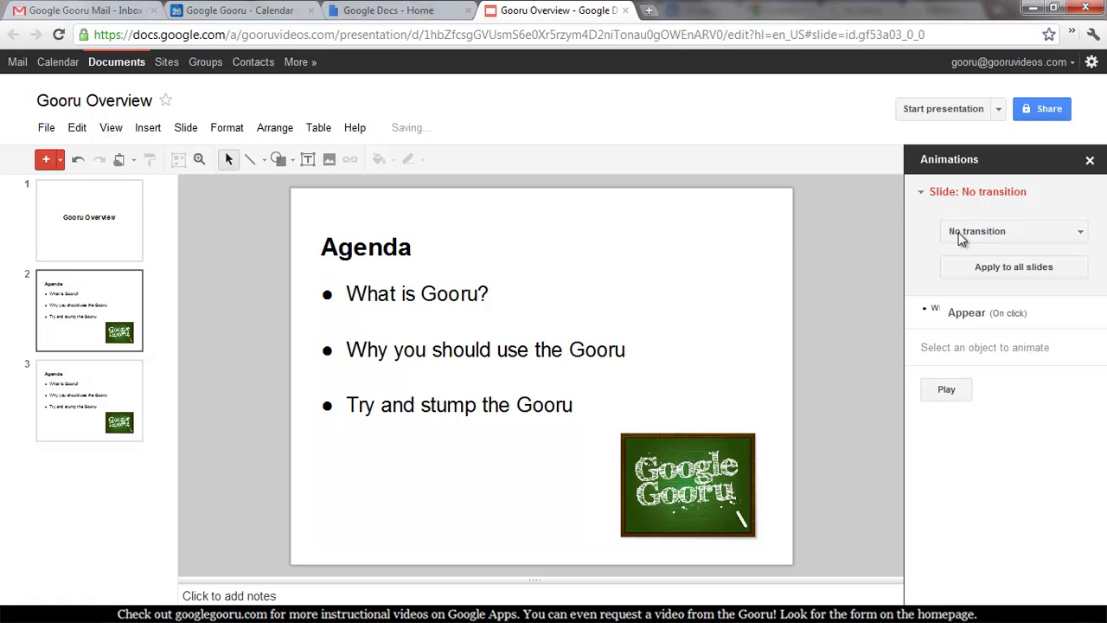
pyautogui.click(1010, 236)
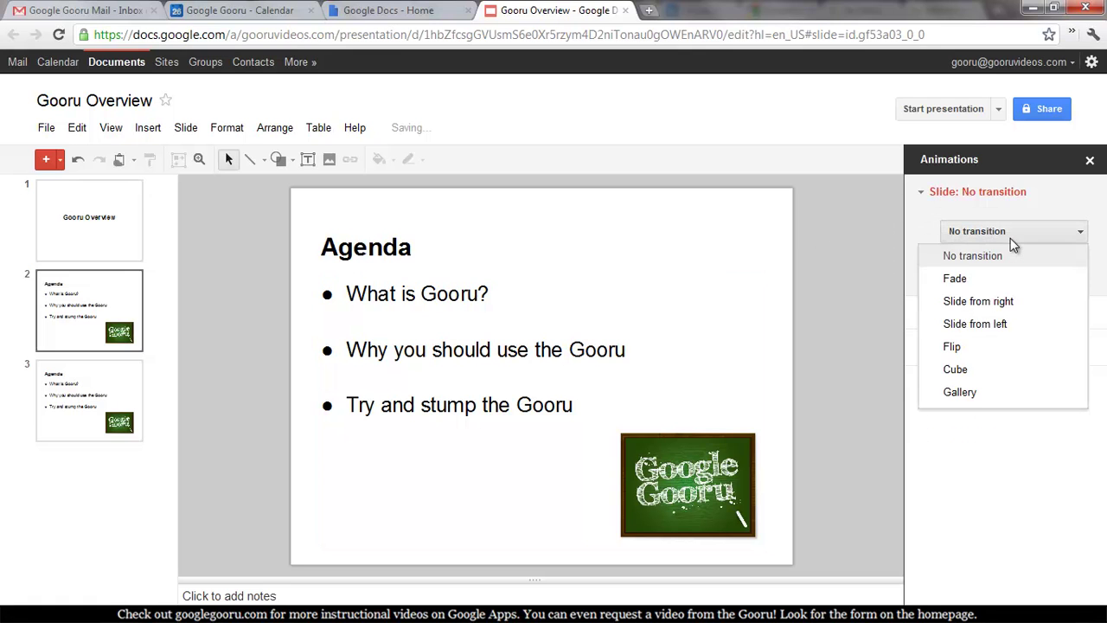
pyautogui.click(994, 394)
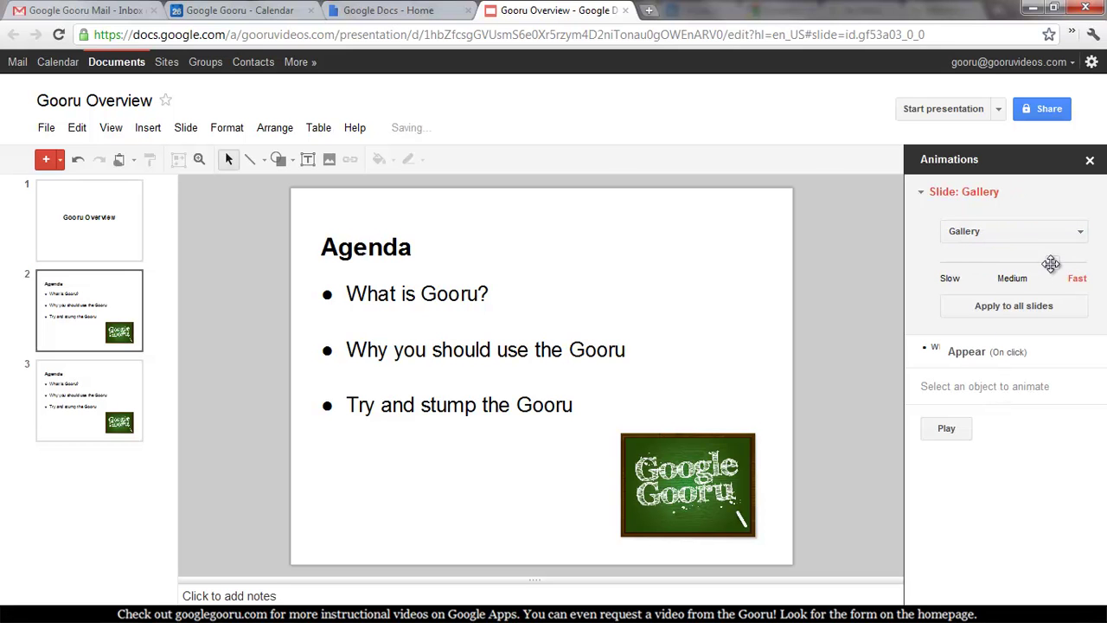
pyautogui.moveTo(1050, 263)
pyautogui.mouseDown()
pyautogui.moveTo(1006, 268)
pyautogui.moveTo(1053, 264)
pyautogui.mouseUp()
pyautogui.click(1003, 306)
pyautogui.click(926, 191)
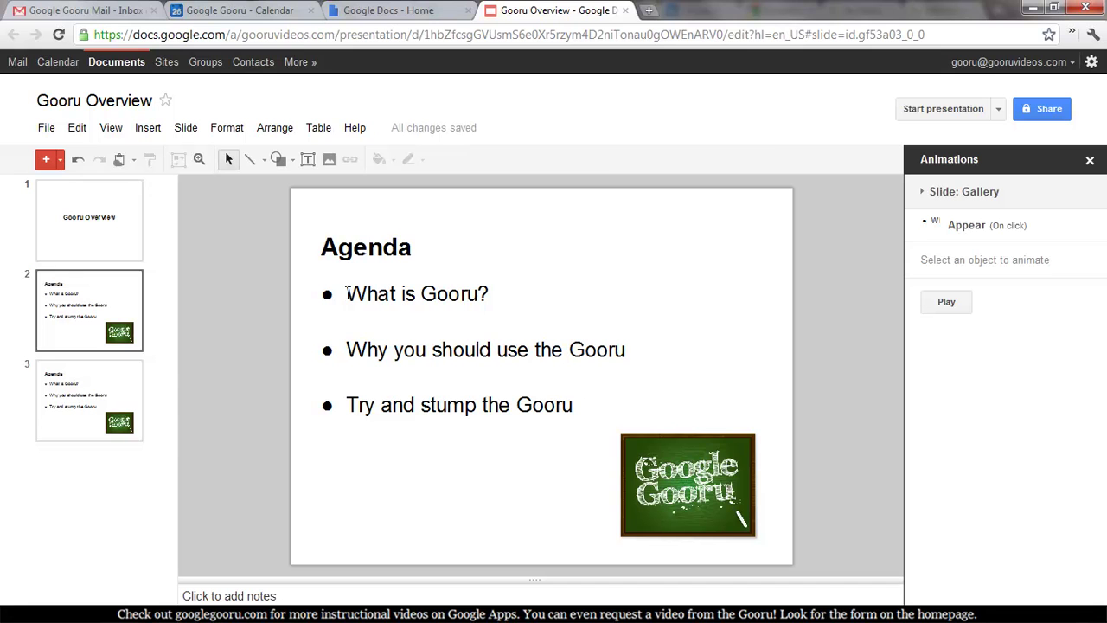
# Give the Agenda bullet list an Appear animation starting On click, revealed by paragraph
pyautogui.click(347, 294)
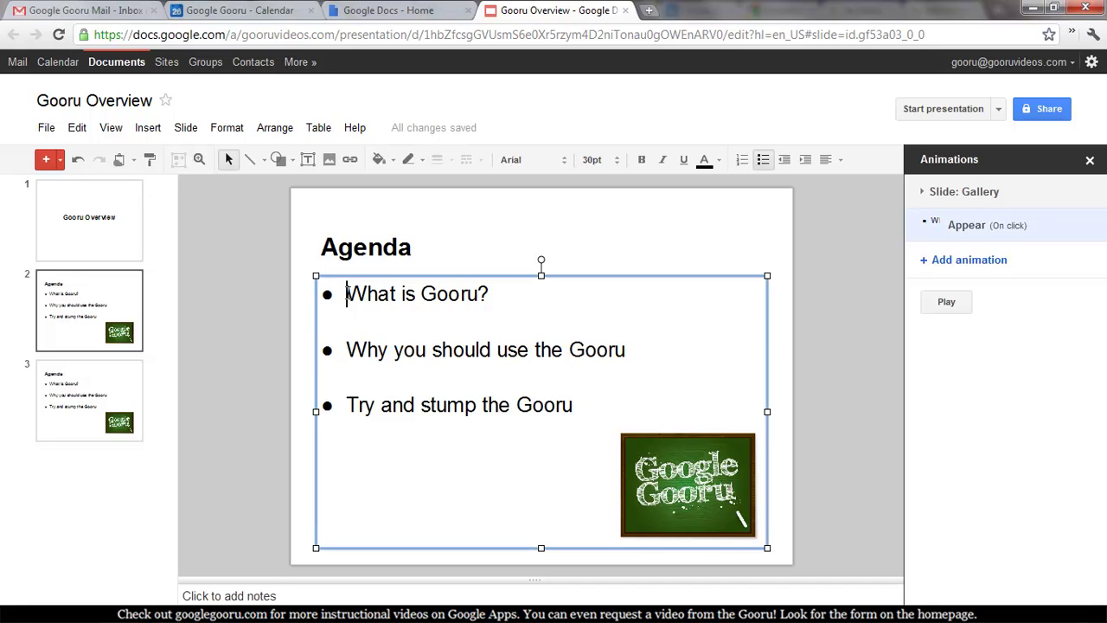
pyautogui.click(1016, 228)
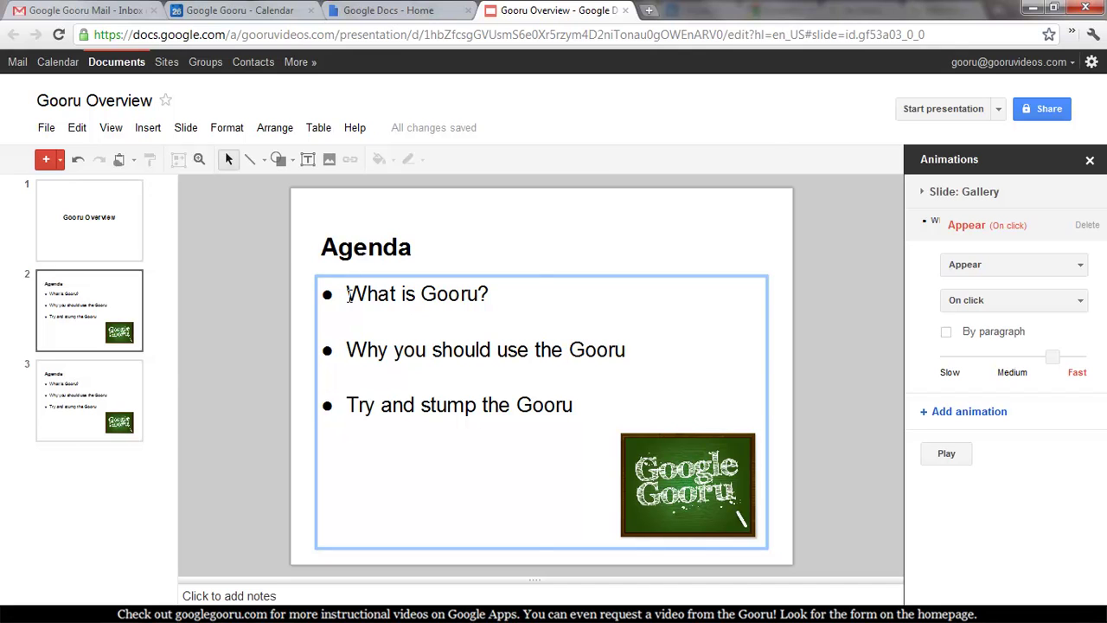
pyautogui.click(348, 293)
pyautogui.click(1002, 228)
pyautogui.click(1026, 274)
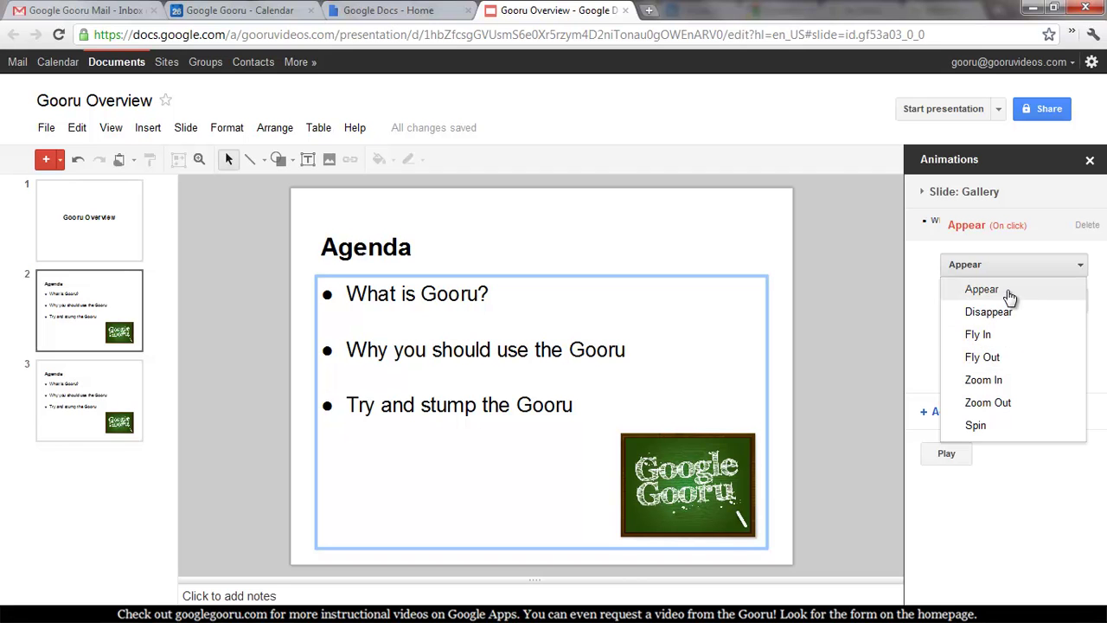
pyautogui.click(1007, 292)
pyautogui.click(1018, 304)
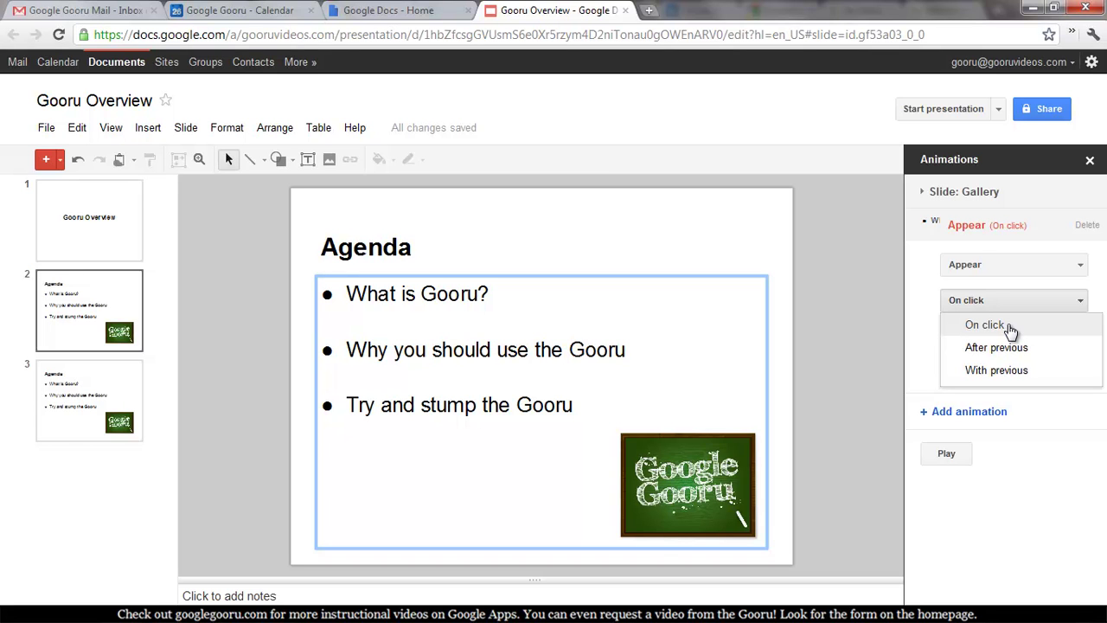
pyautogui.click(1009, 327)
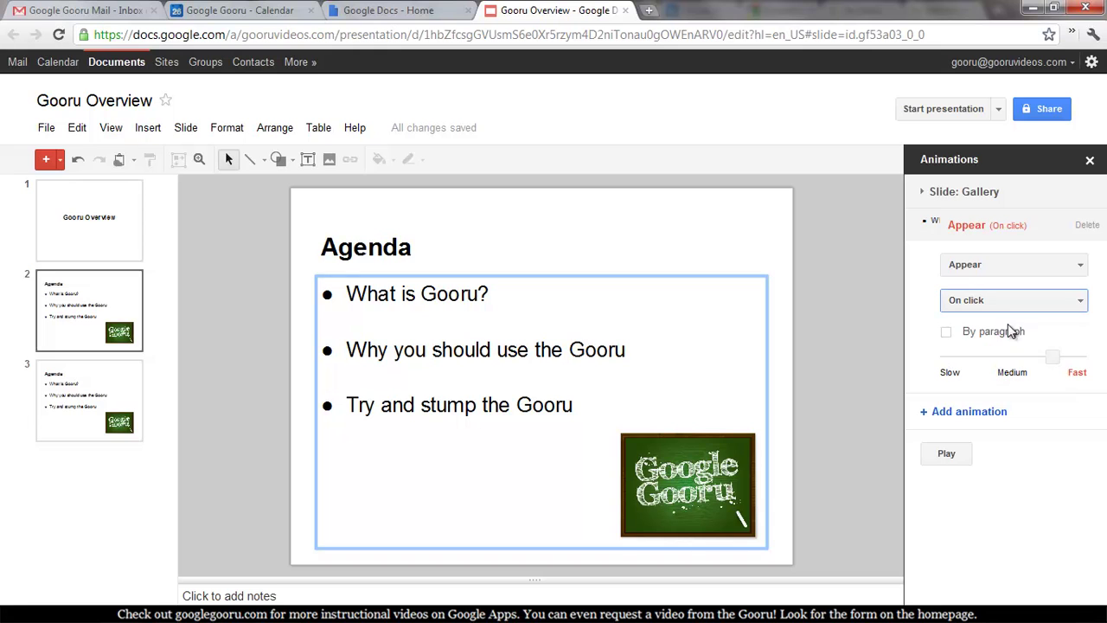
pyautogui.click(947, 334)
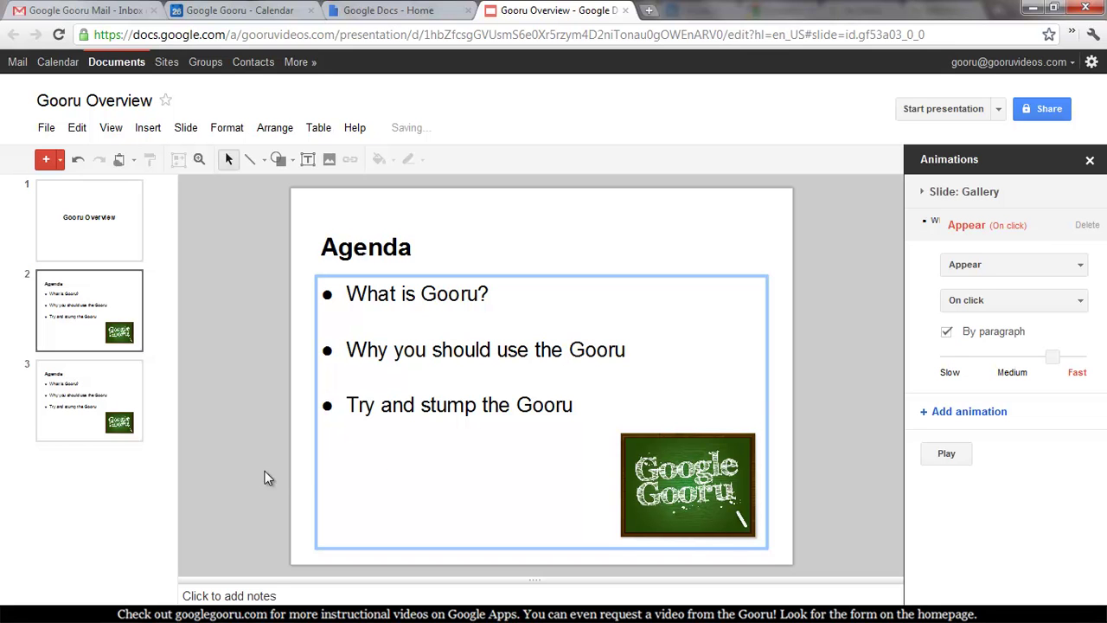
pyautogui.click(302, 471)
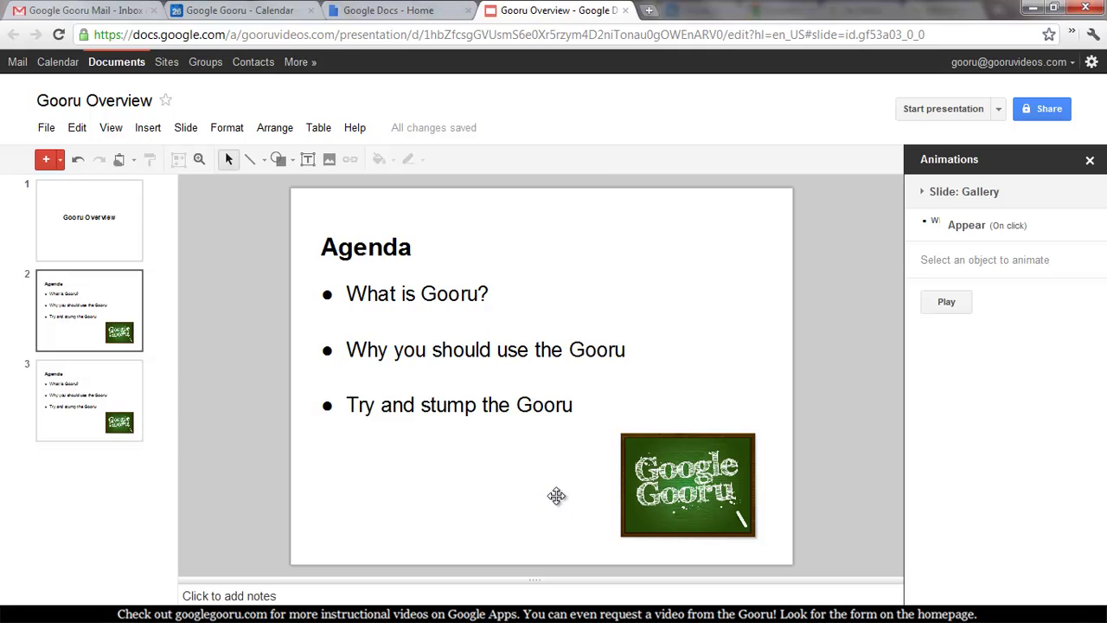
# Preview the bullets appearing one by one, stop the preview, and go to slide 3
pyautogui.click(955, 303)
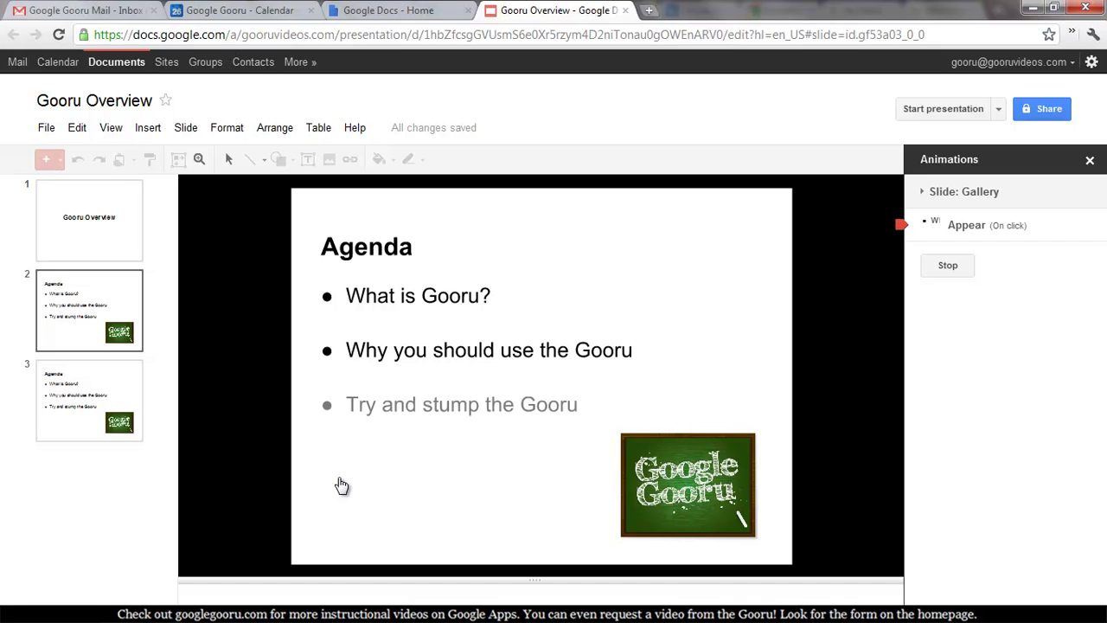
pyautogui.click(949, 267)
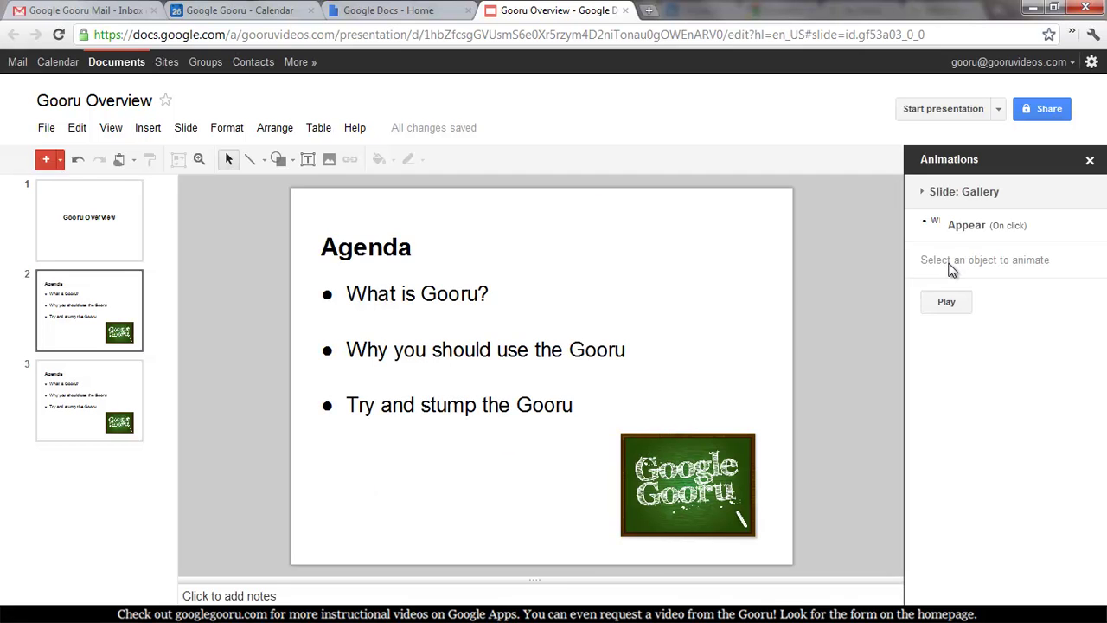
pyautogui.click(104, 392)
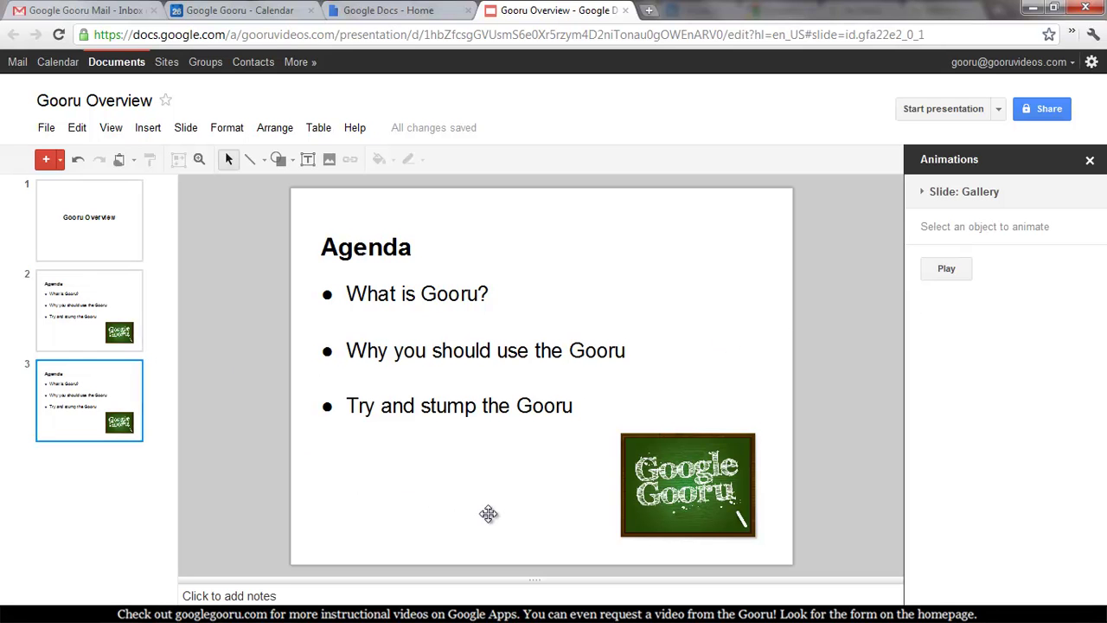
# Add an Appear animation, starting On click, to the 'What is Gooru?' bullet
pyautogui.click(472, 294)
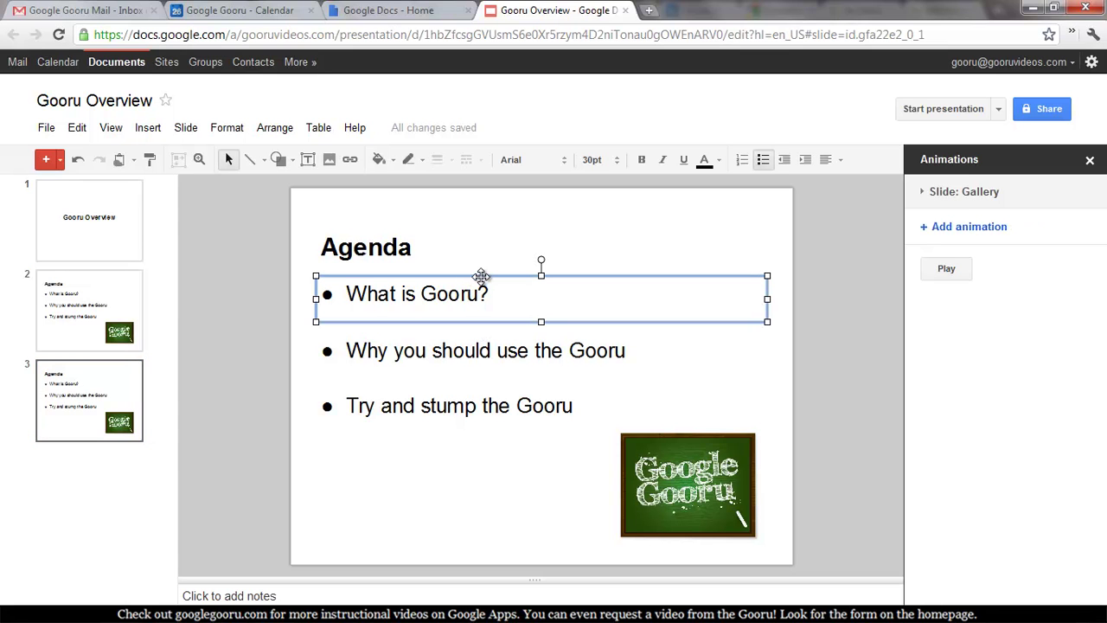
pyautogui.click(454, 349)
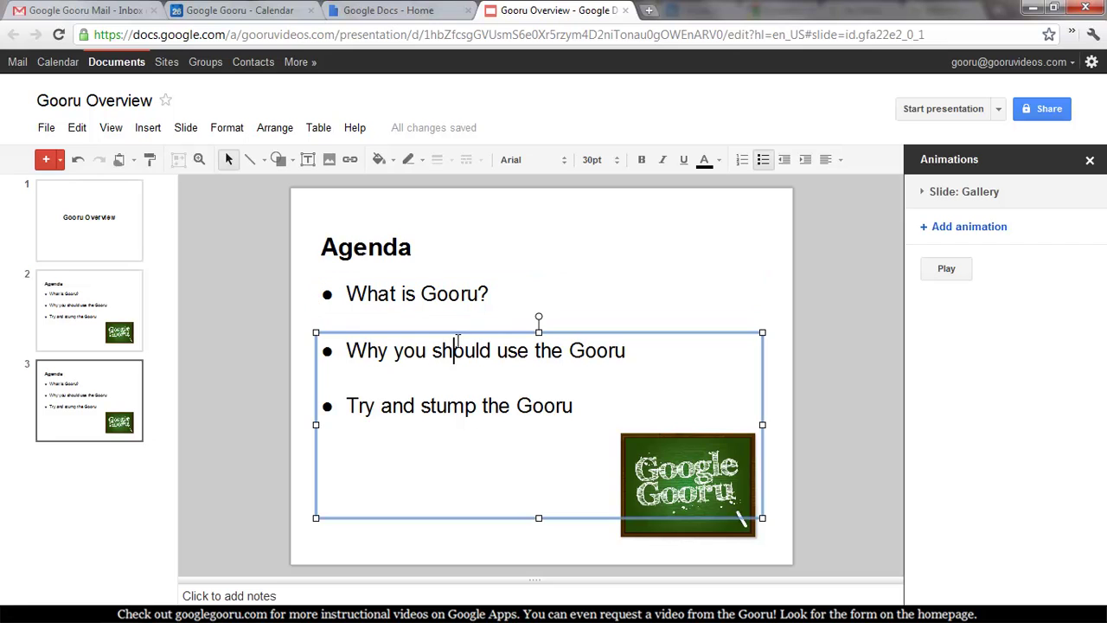
pyautogui.click(355, 542)
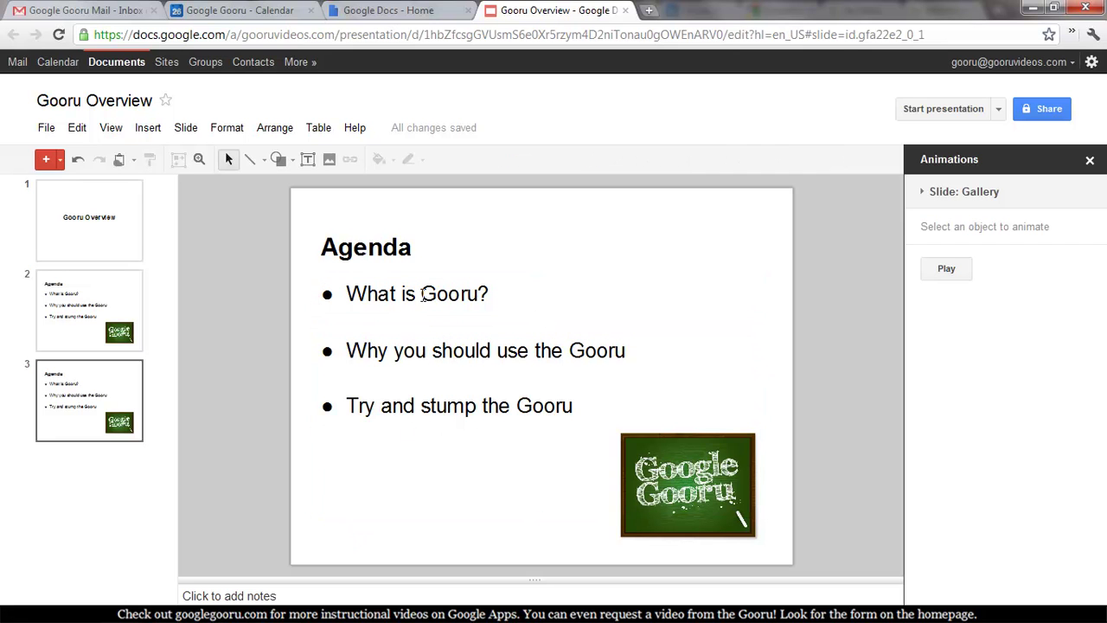
pyautogui.click(351, 293)
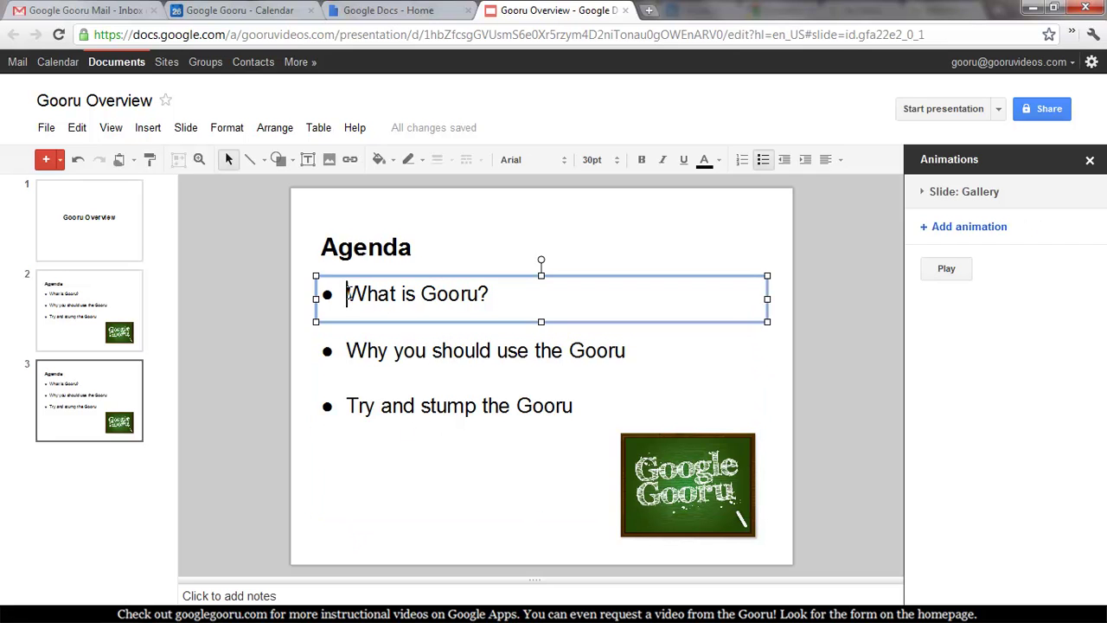
pyautogui.click(959, 228)
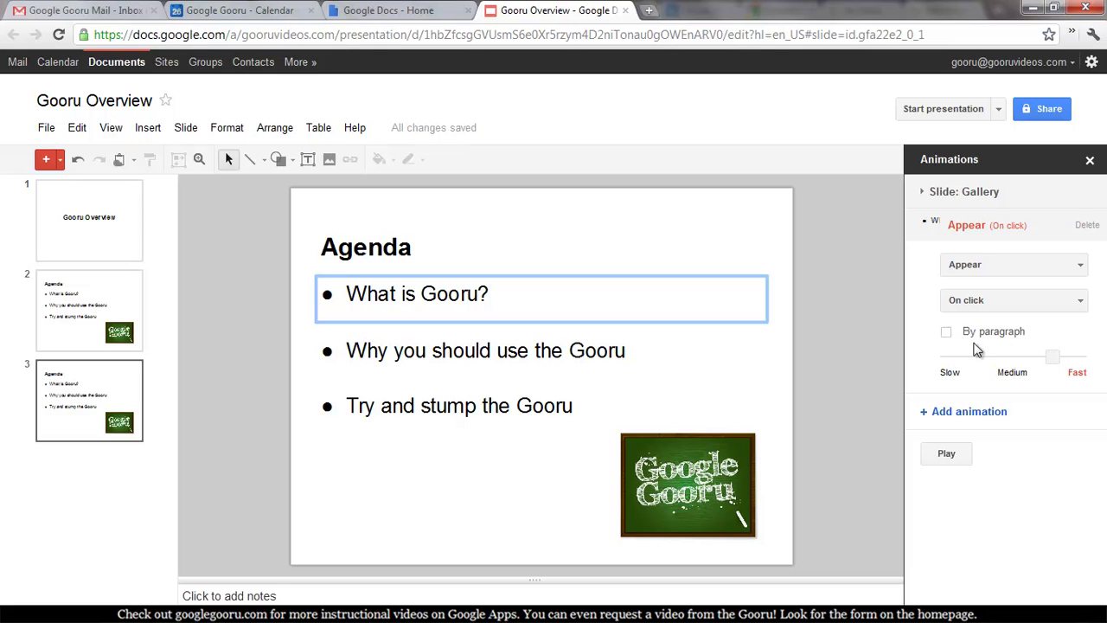
# Give the chalkboard image an Appear animation that starts With previous
pyautogui.click(688, 478)
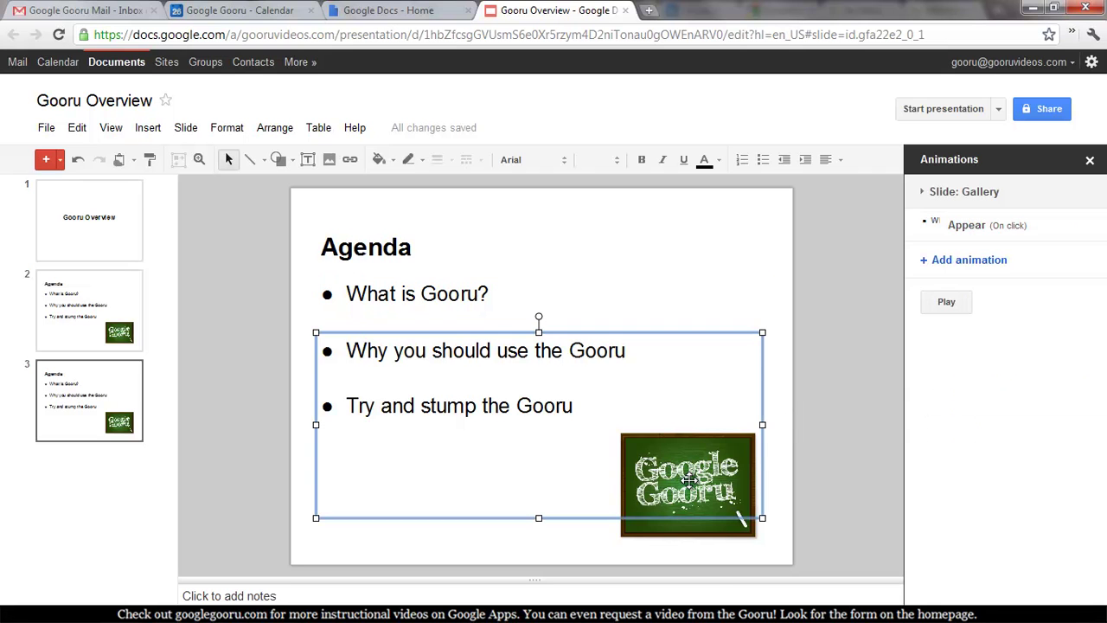
pyautogui.click(724, 542)
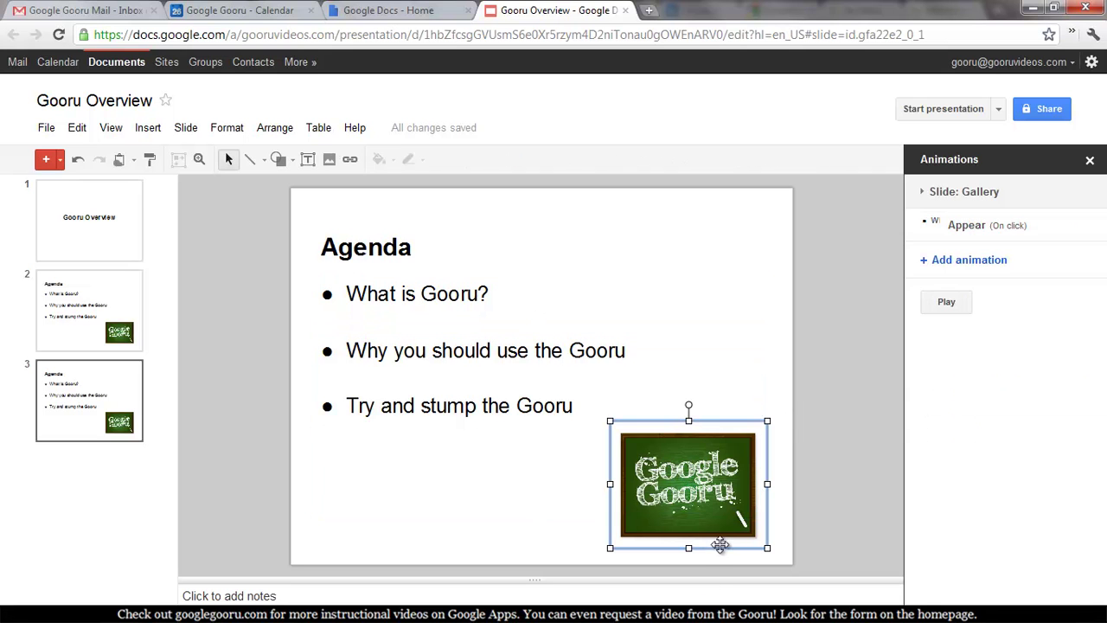
pyautogui.click(973, 262)
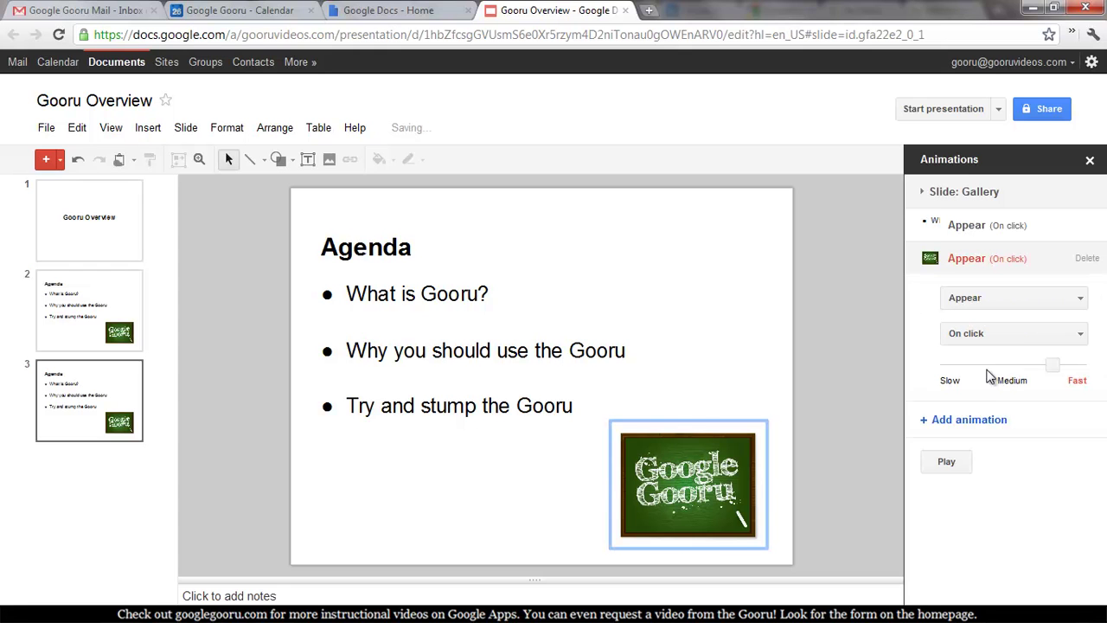
pyautogui.click(1032, 335)
pyautogui.click(1016, 405)
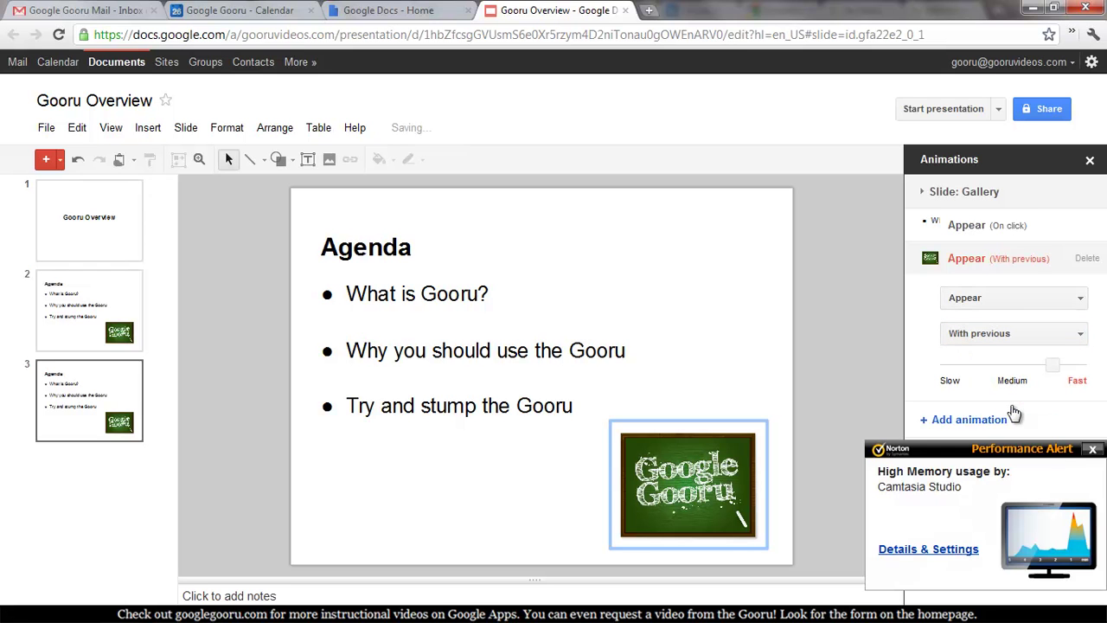
pyautogui.click(1094, 449)
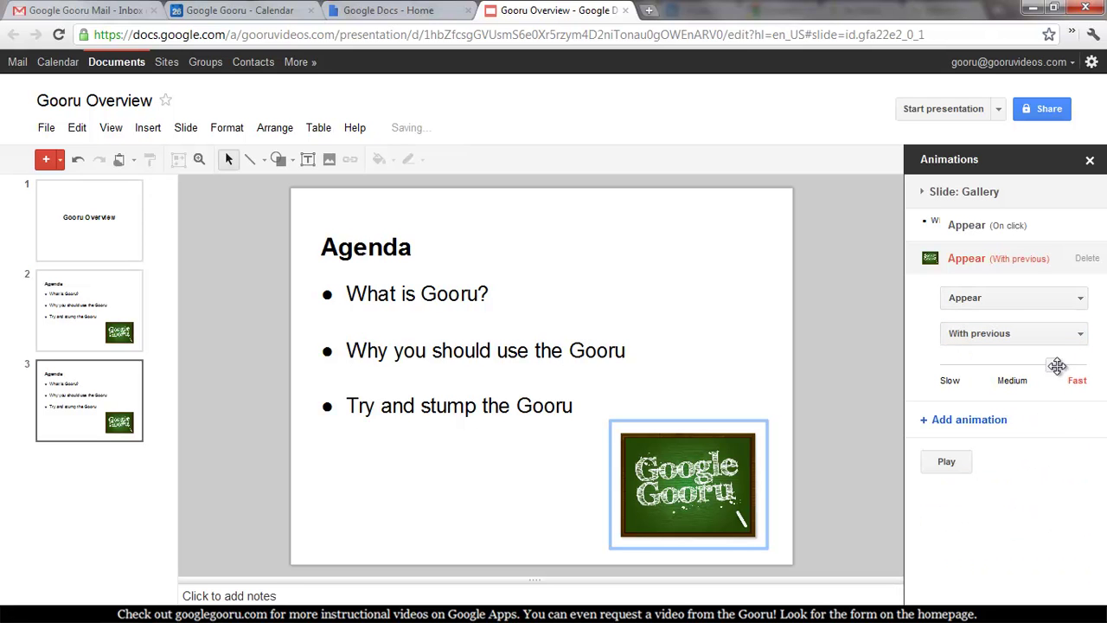
pyautogui.moveTo(1056, 363)
pyautogui.click(352, 347)
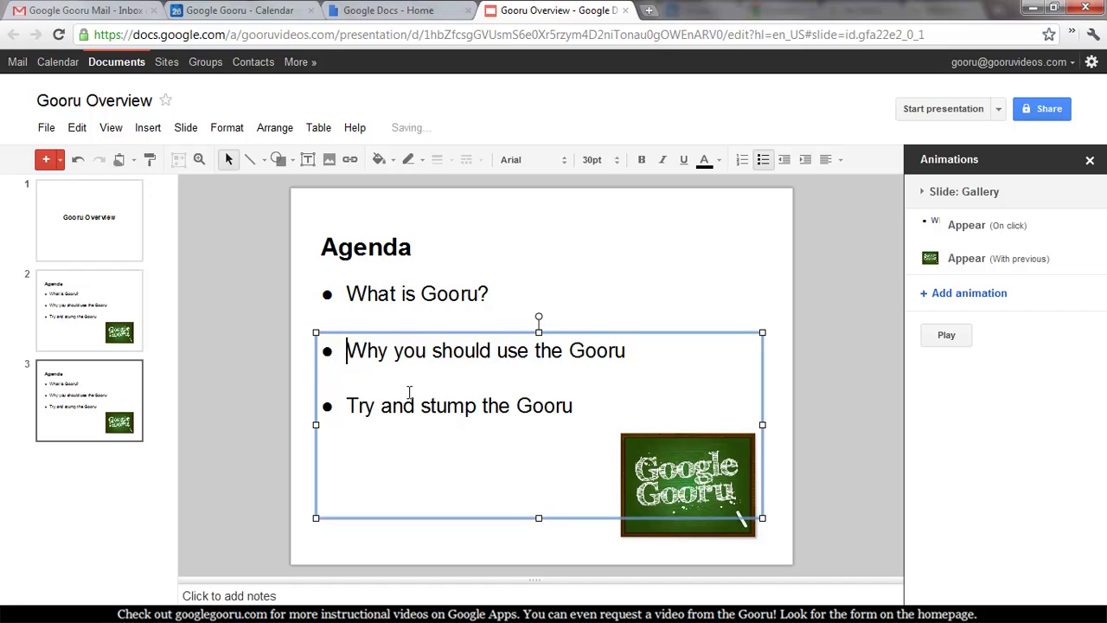
# Make the last two bullets Fly In on click by paragraph, then preview the animations
pyautogui.click(980, 296)
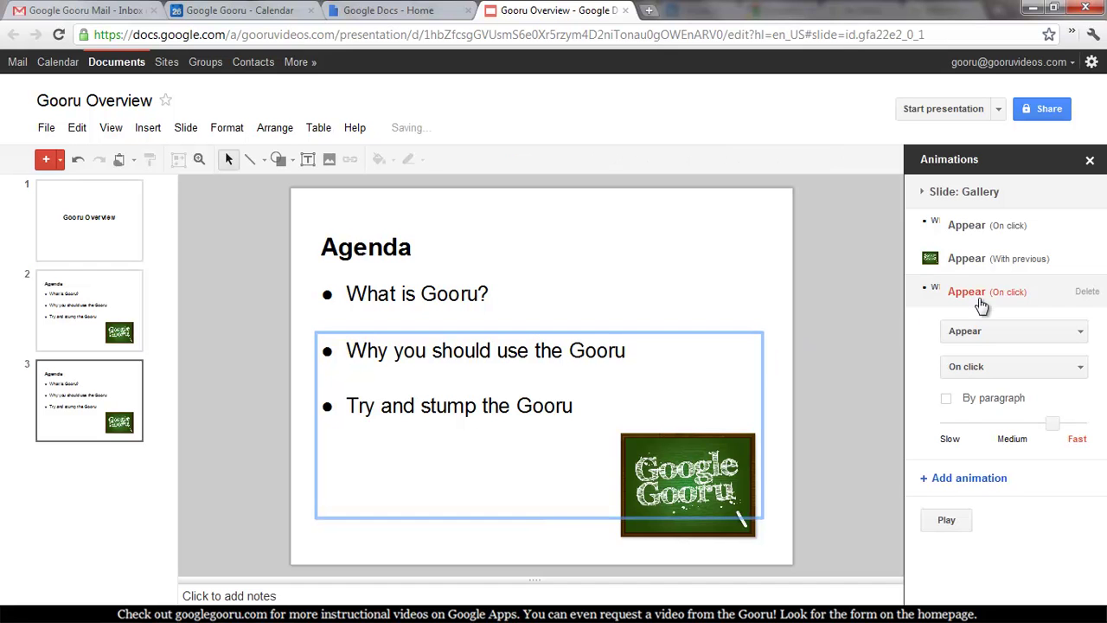
pyautogui.click(947, 400)
pyautogui.click(1031, 331)
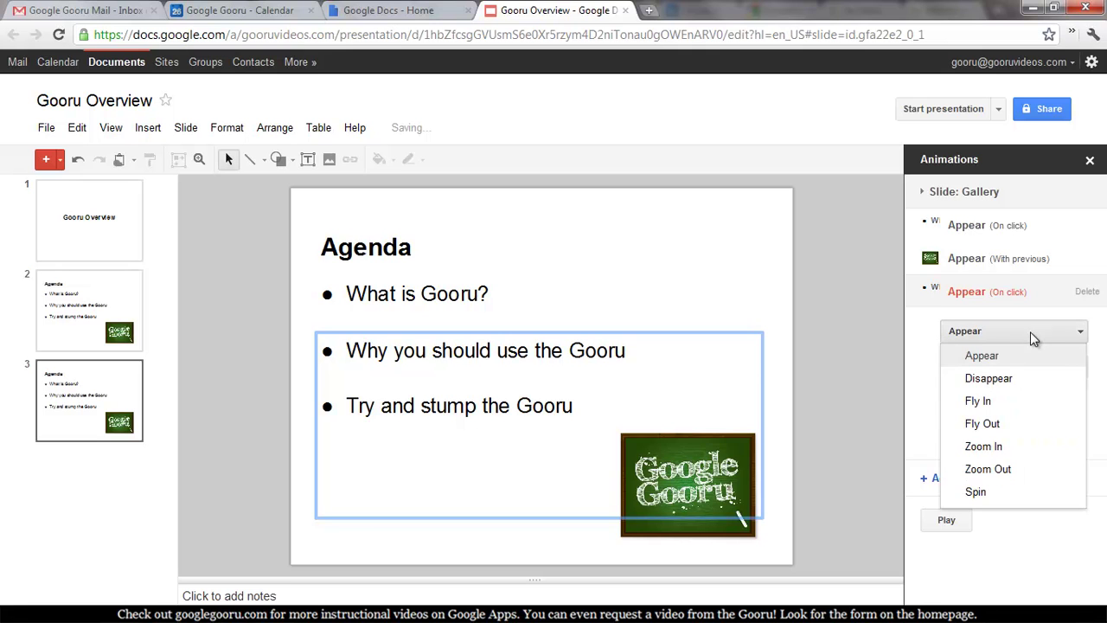
pyautogui.click(1020, 400)
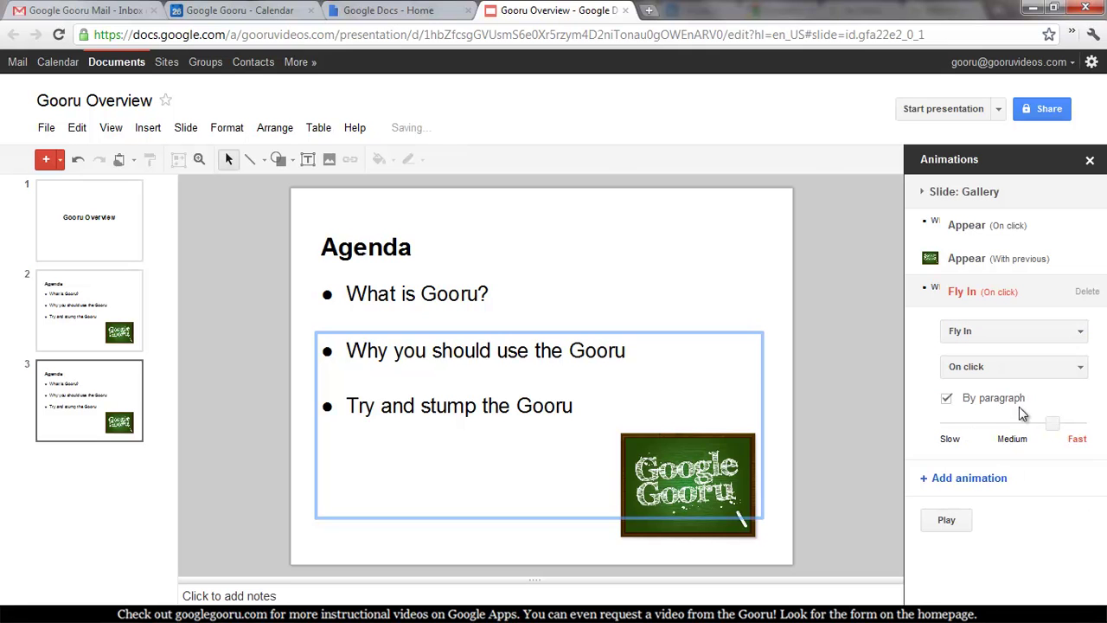
pyautogui.click(949, 520)
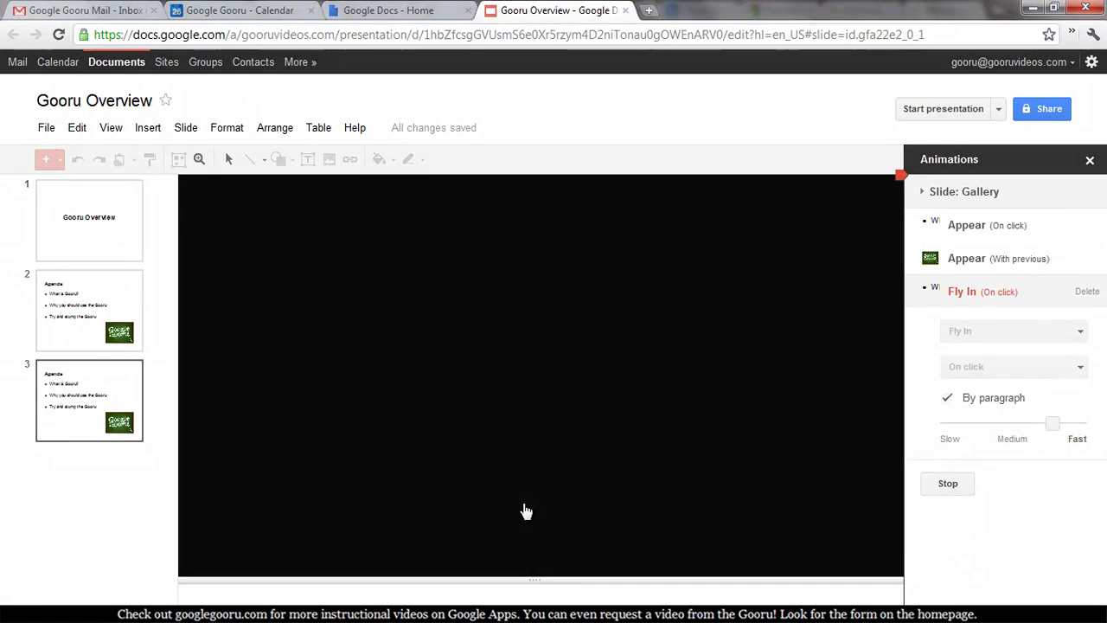